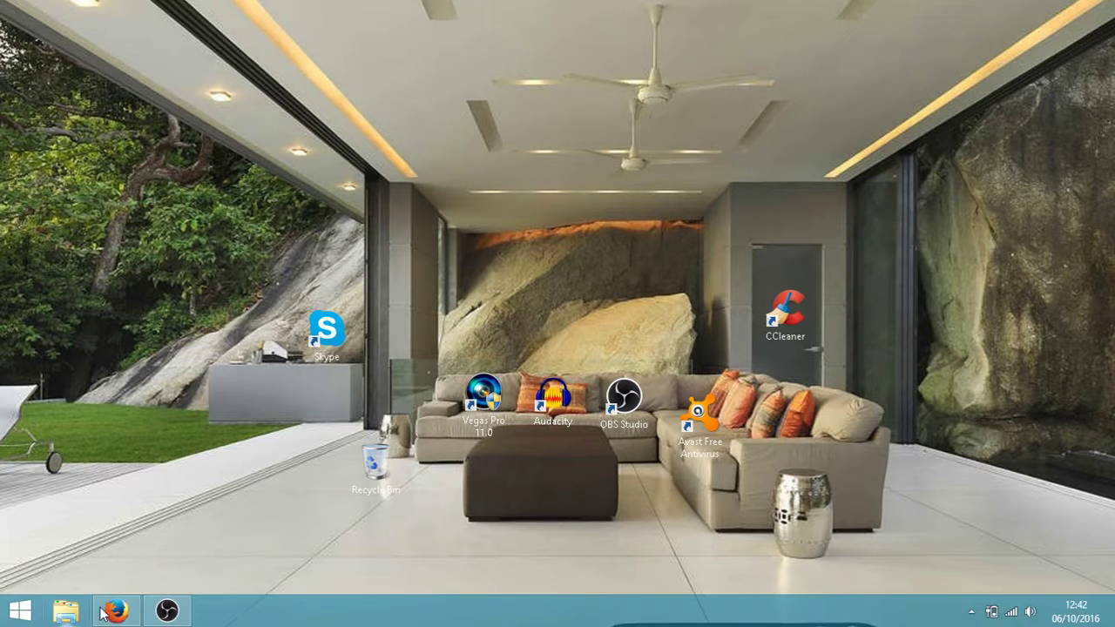
Show the obsproject.com page offering OBS Studio 0.16.2 for Windows, plain or with Browser Source
click(116, 613)
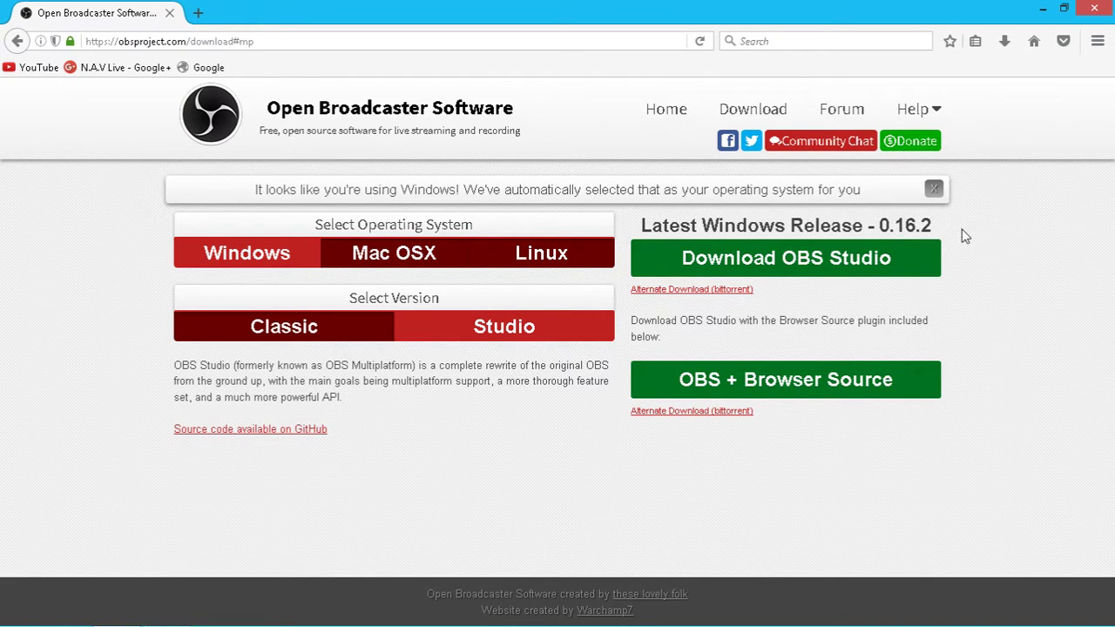
click(936, 110)
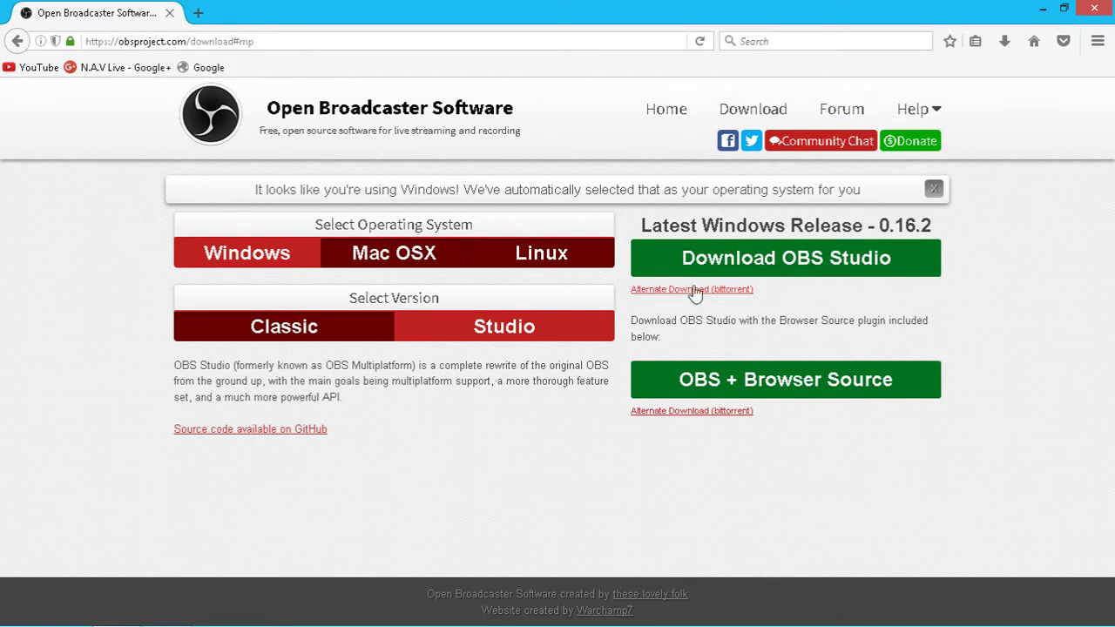
Confirm OBS-Studio-0.16.2-Small-Installer is in the Downloads folder, then close File Explorer
click(1044, 9)
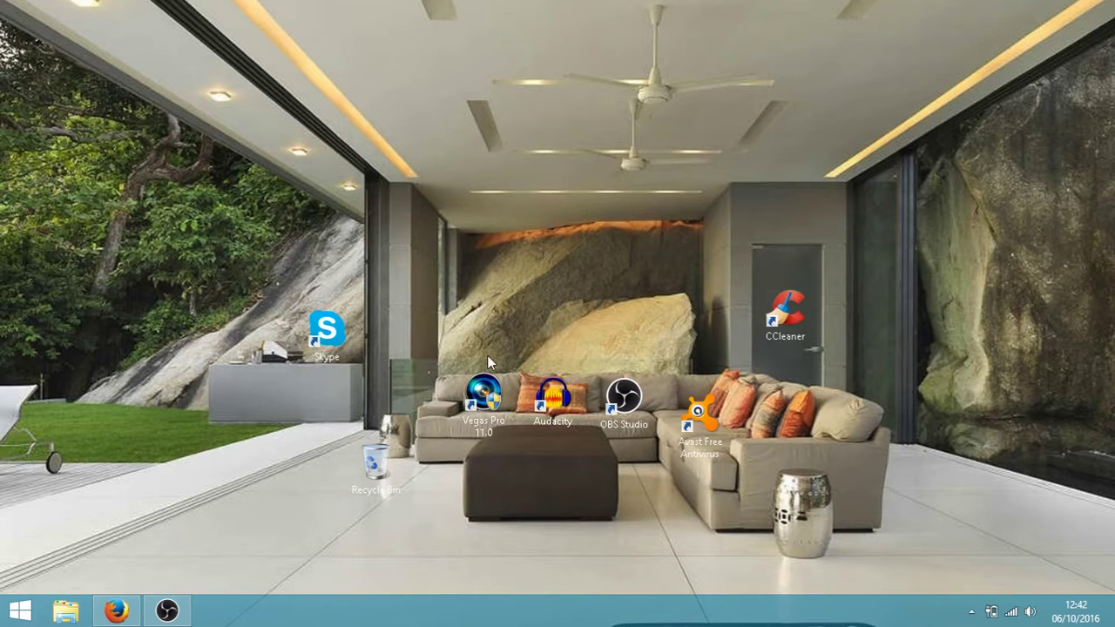
click(66, 610)
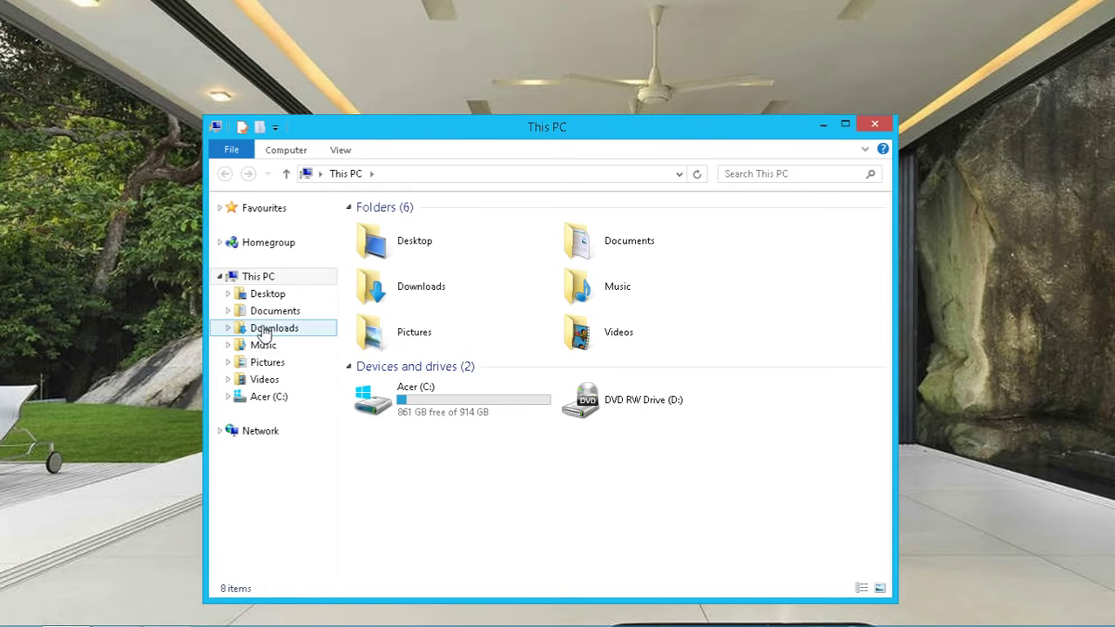
click(260, 328)
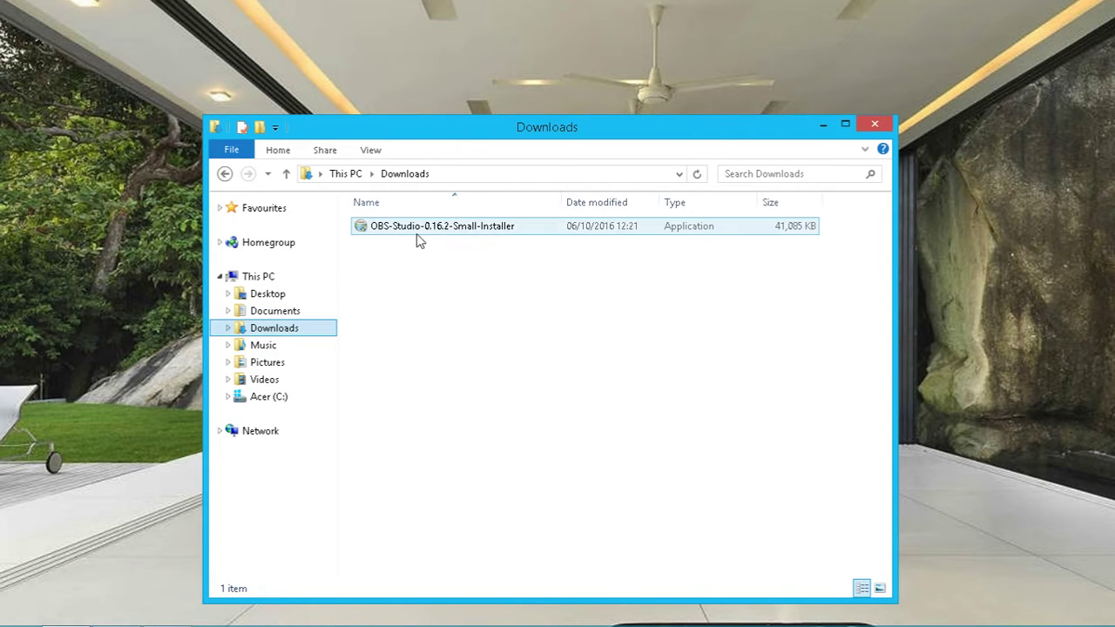
click(867, 125)
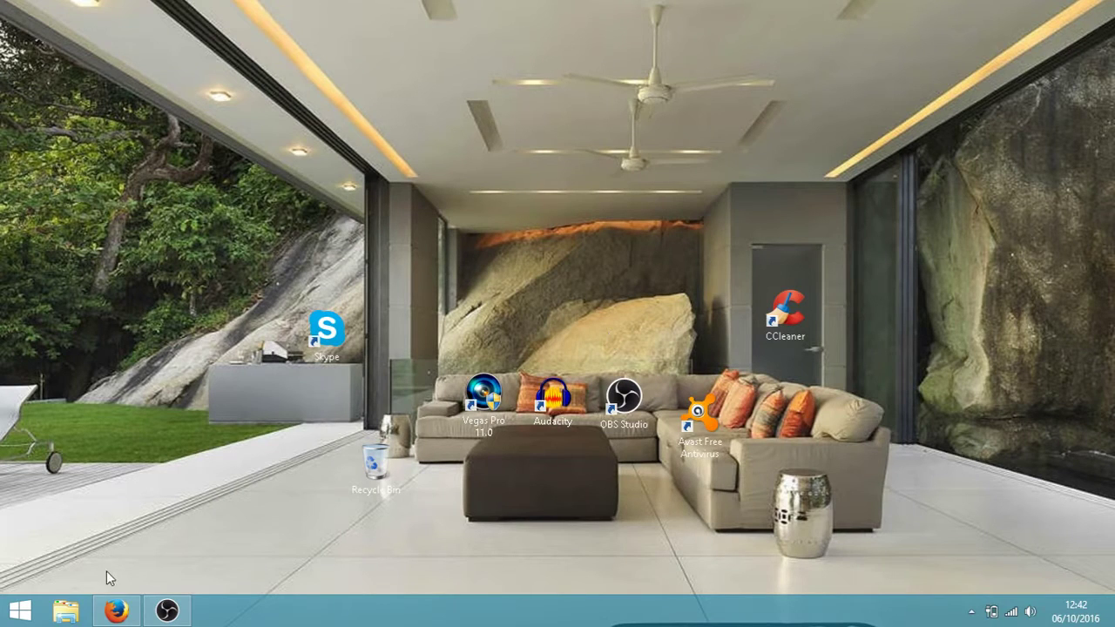
Restore the OBS Studio 0.16.2 main window showing the scene's Display Capture source
click(165, 611)
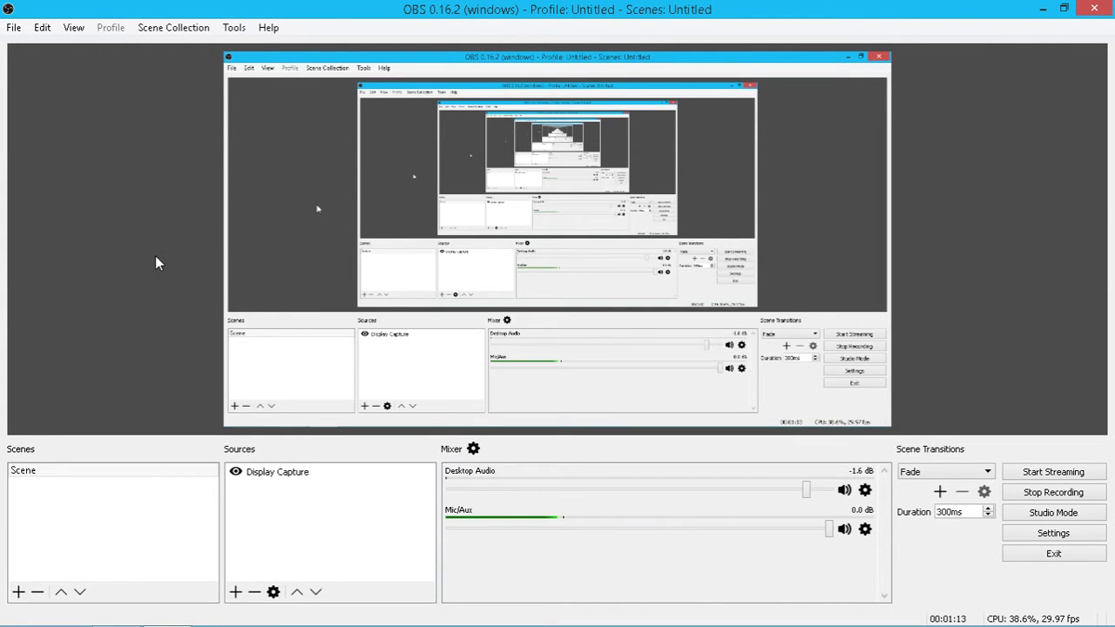
click(13, 28)
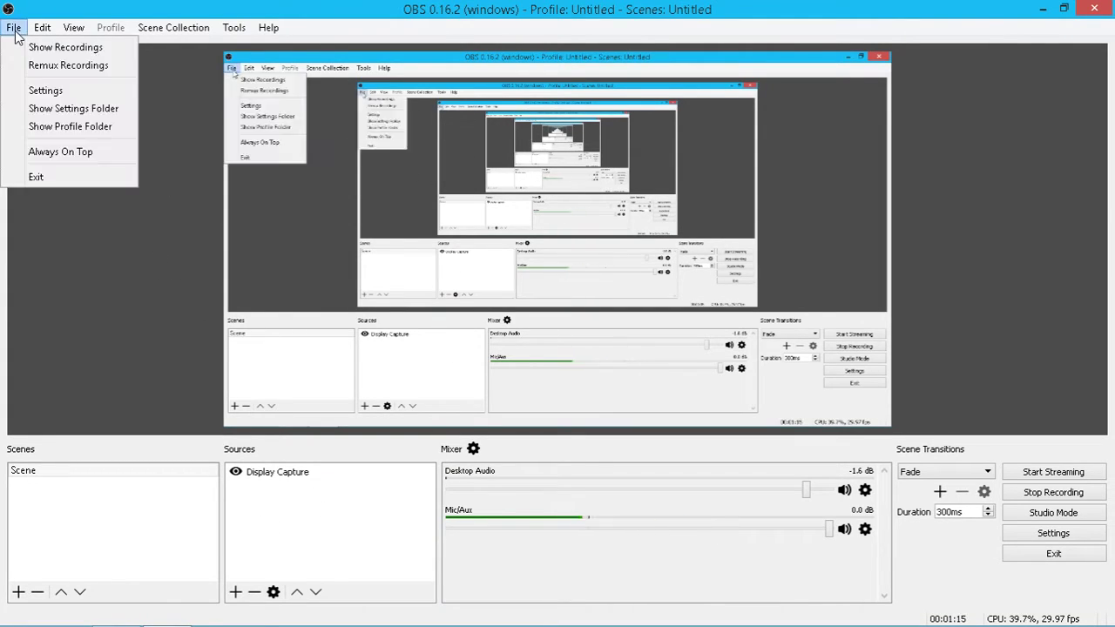
click(45, 90)
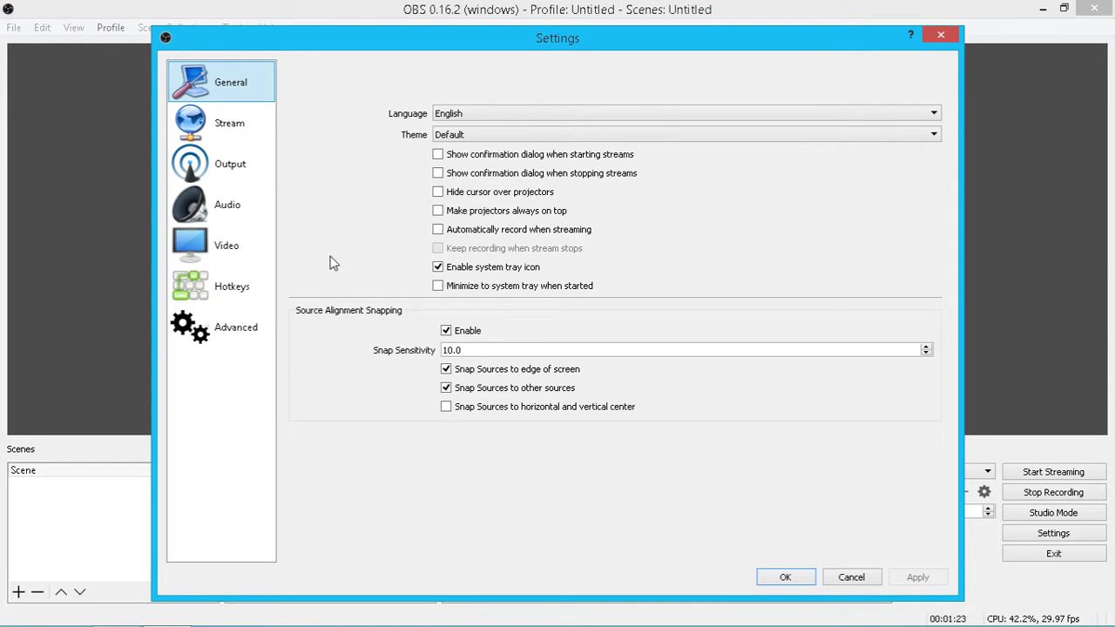
click(265, 250)
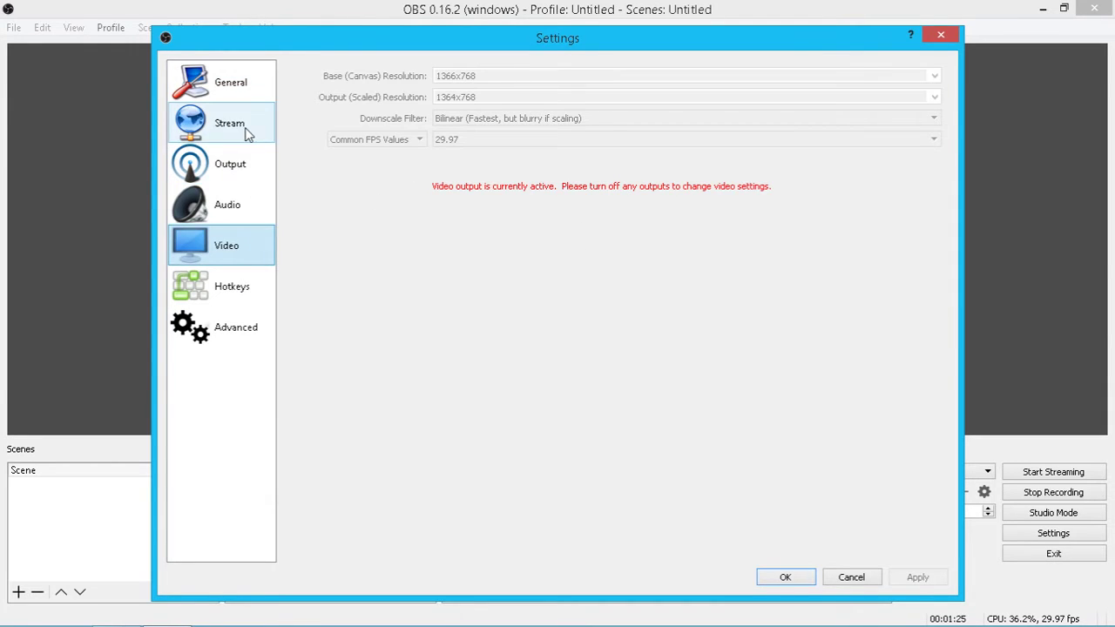
click(217, 92)
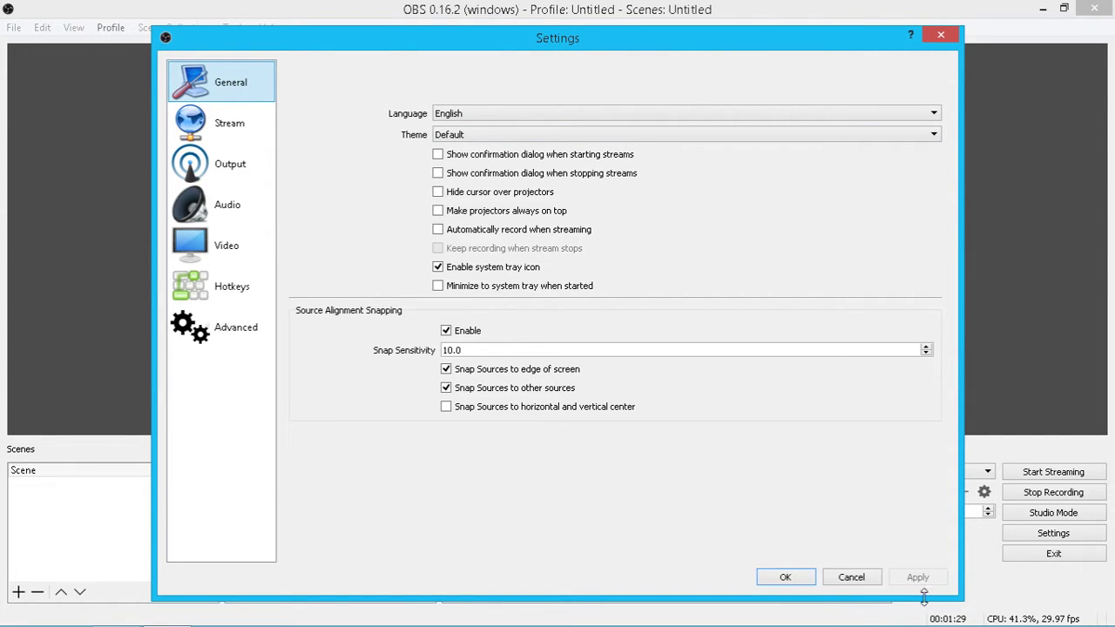
click(851, 577)
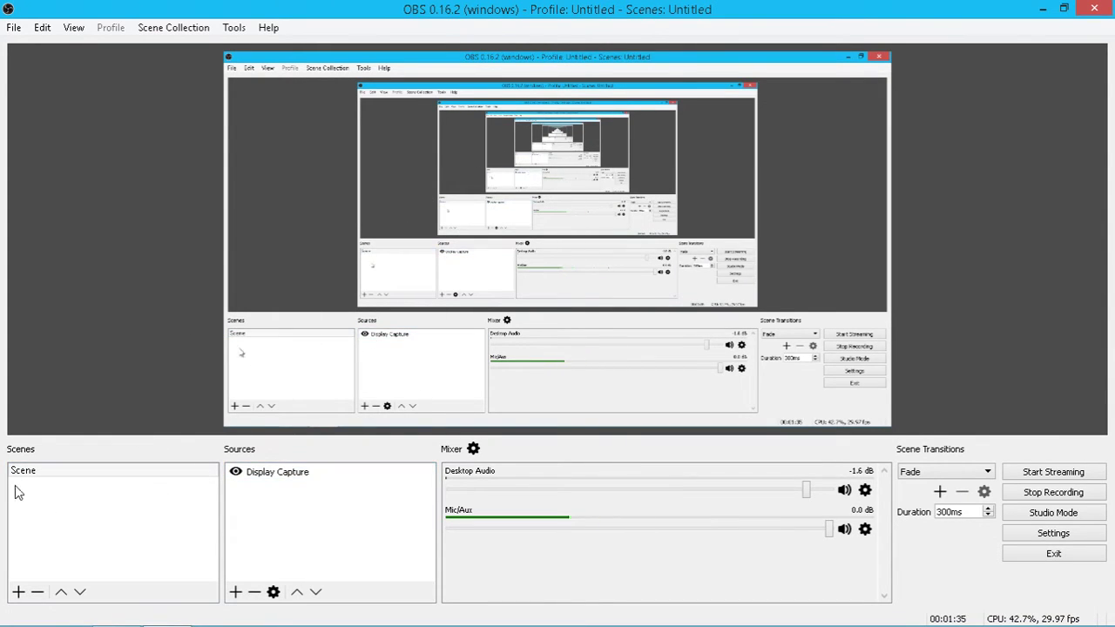
click(18, 592)
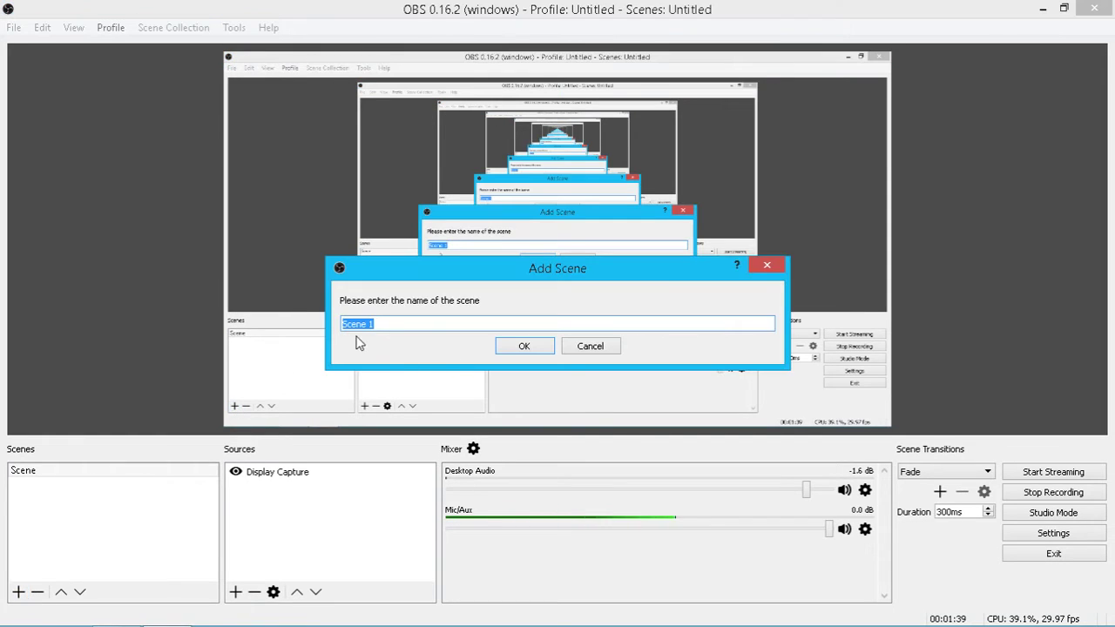
click(607, 349)
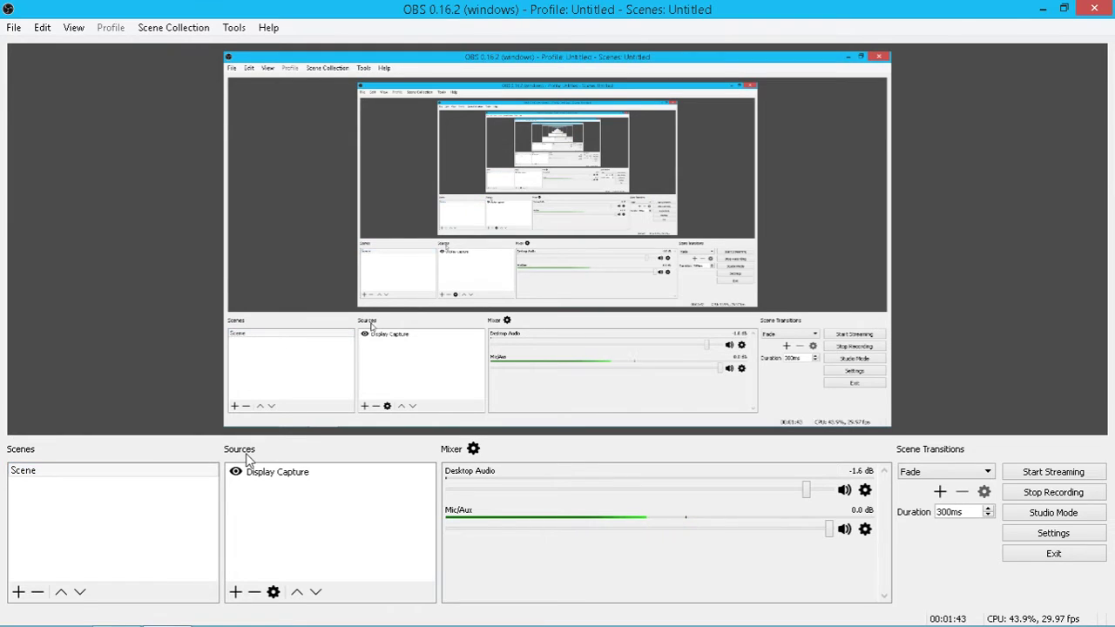
click(284, 475)
click(266, 523)
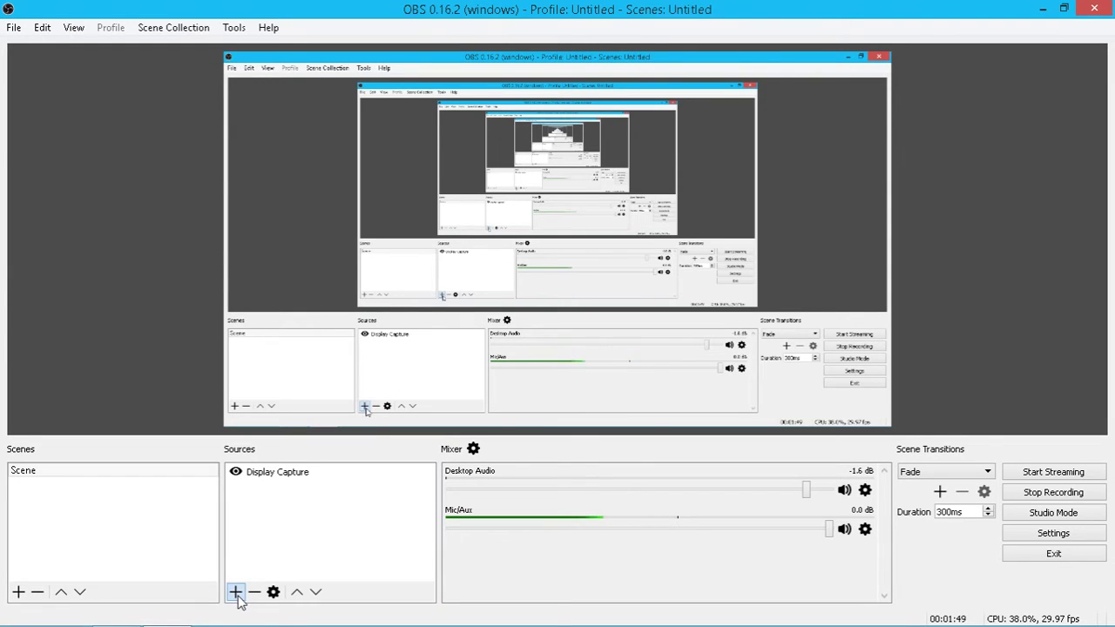
click(278, 475)
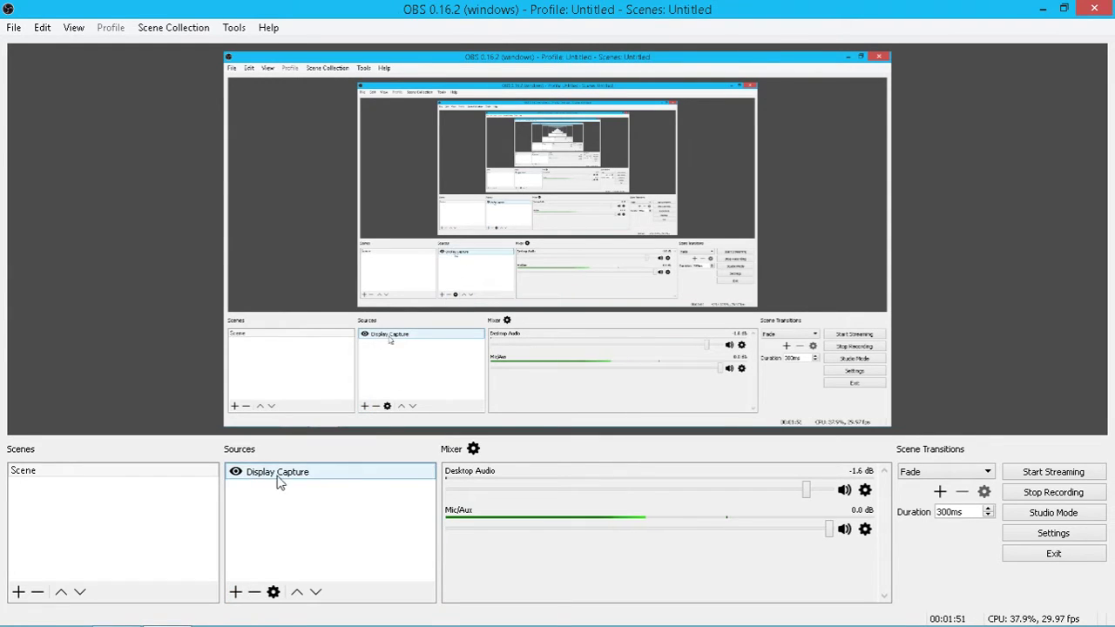
click(272, 493)
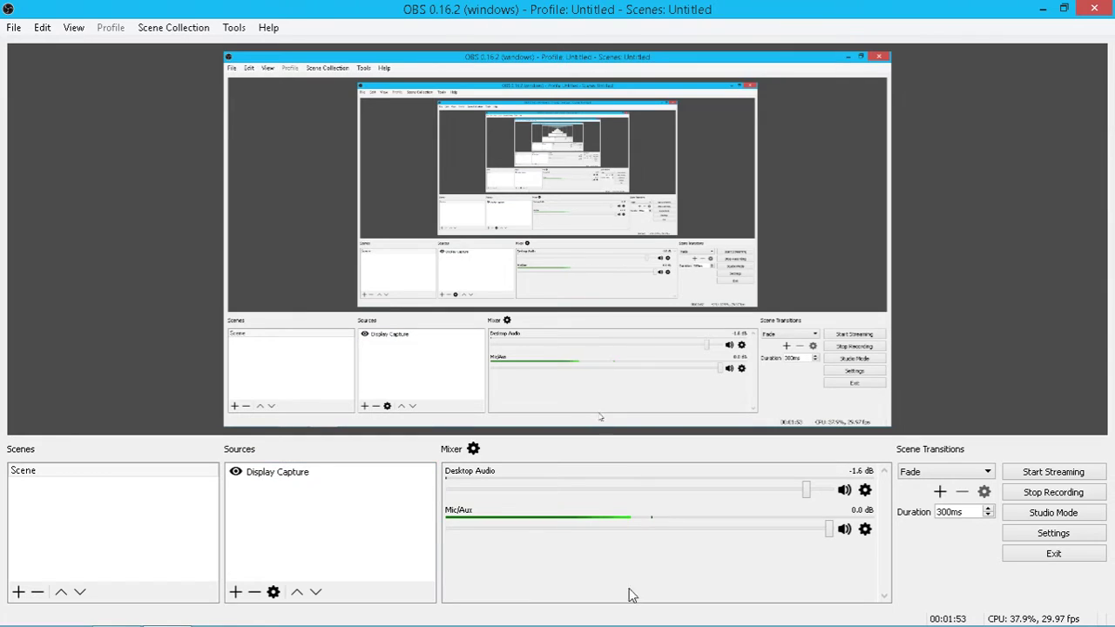
click(234, 592)
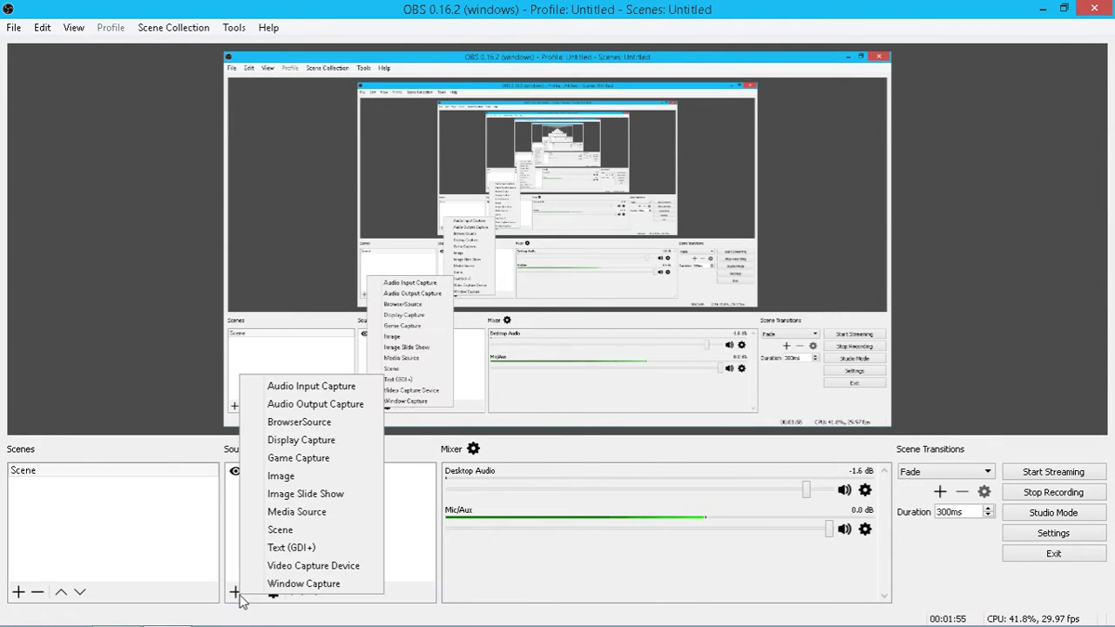
Create a Game Capture source in 'Capture any fullscreen application' mode with Capture Cursor unchecked
click(301, 459)
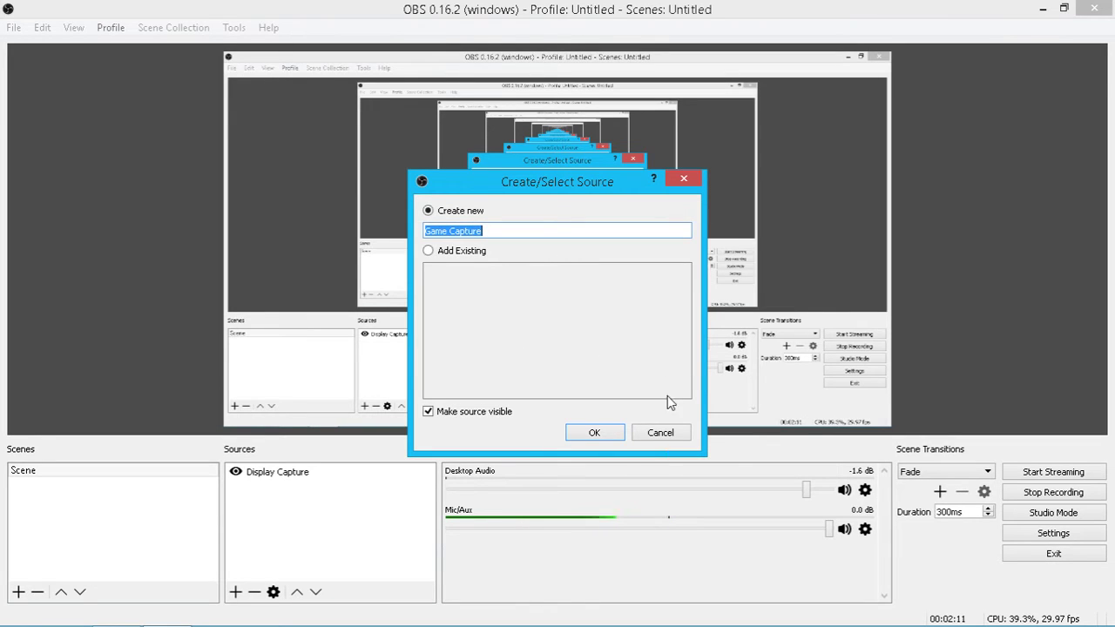
click(594, 434)
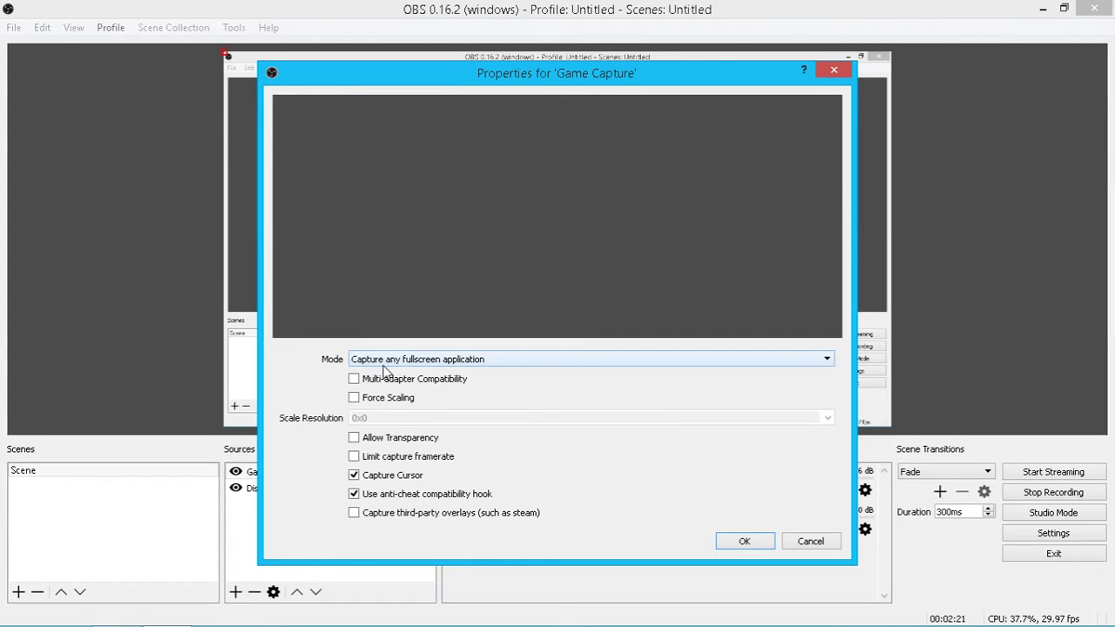
click(489, 360)
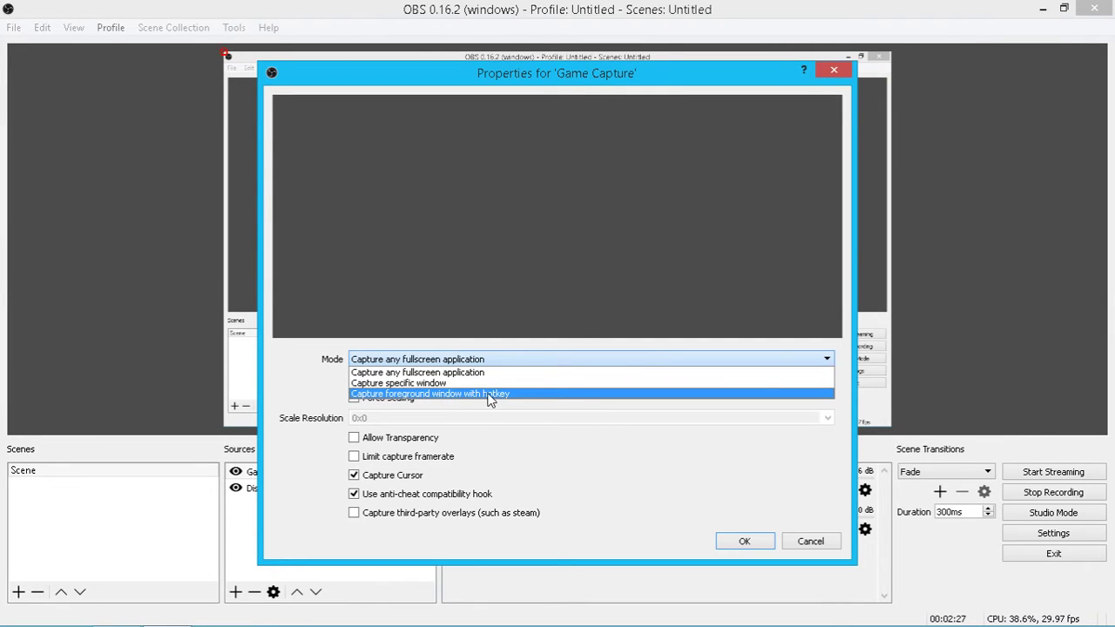
click(418, 373)
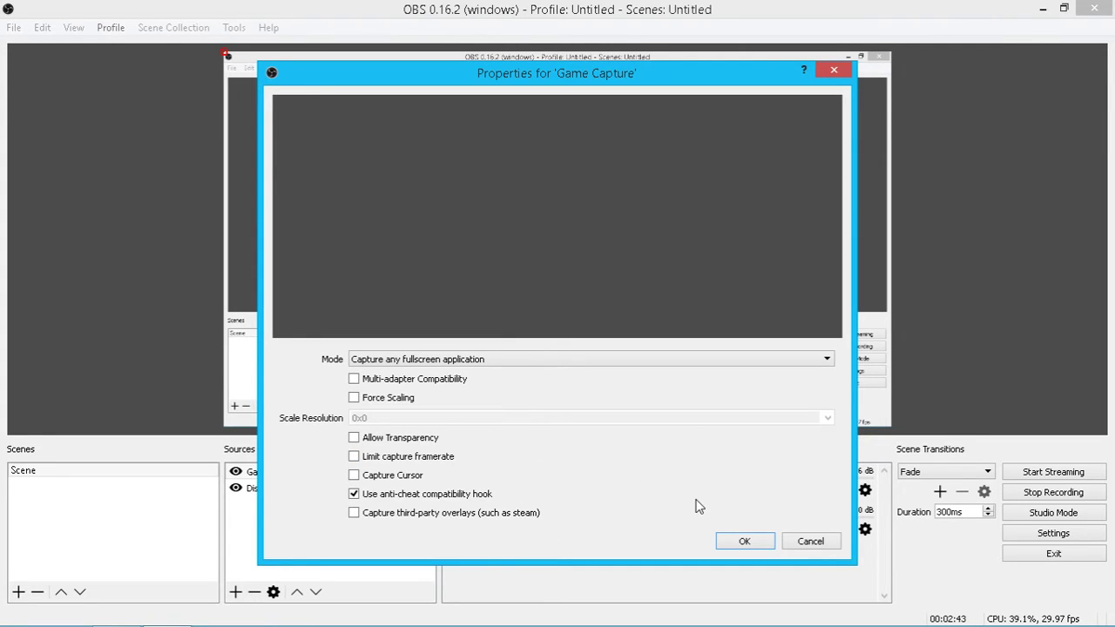
click(744, 542)
click(284, 489)
Delete the Game Capture source with the minus button and confirm with Yes
click(280, 475)
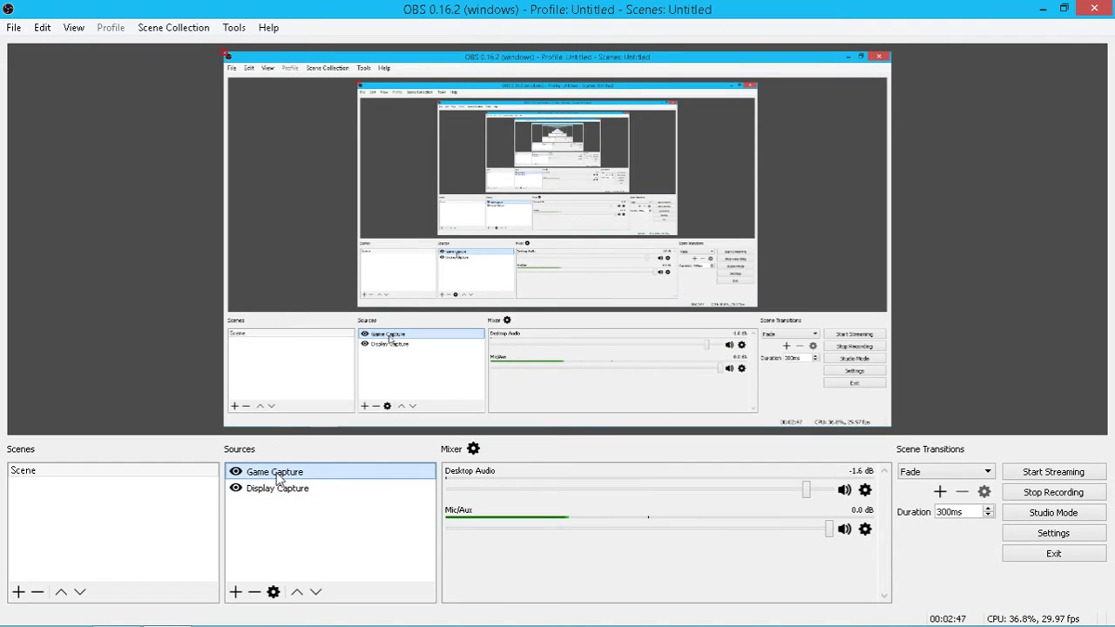
click(356, 374)
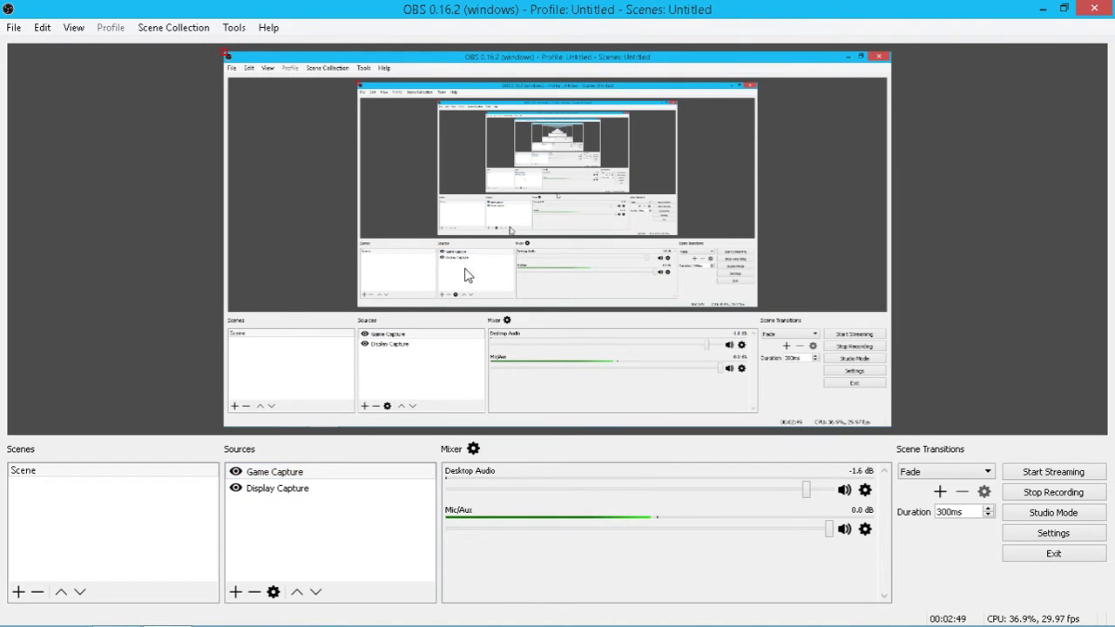
click(266, 472)
click(275, 489)
click(270, 474)
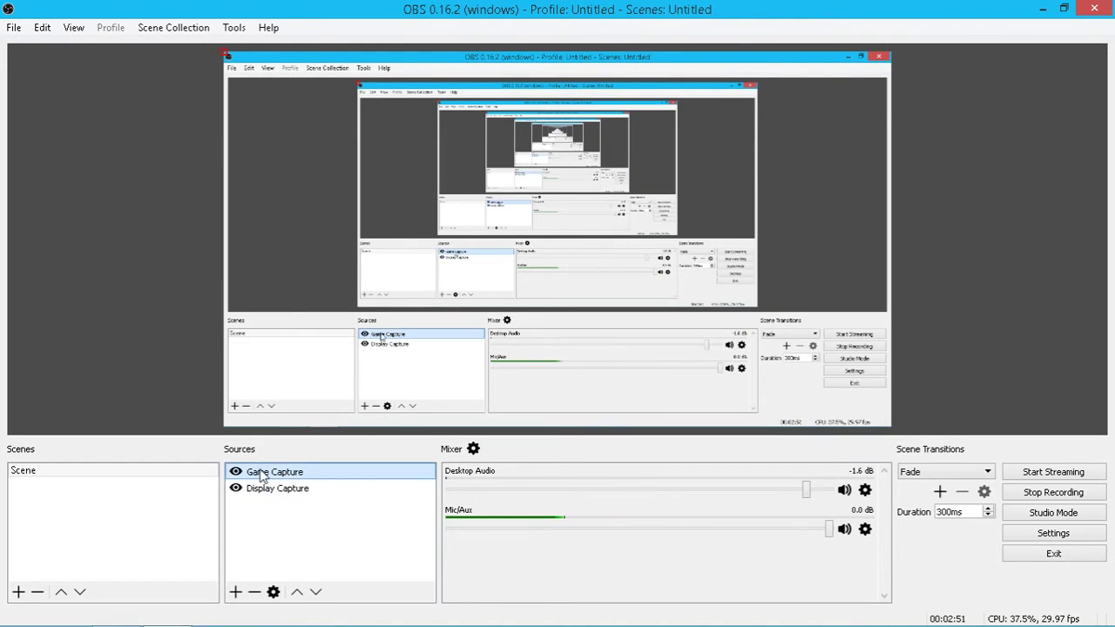
click(254, 591)
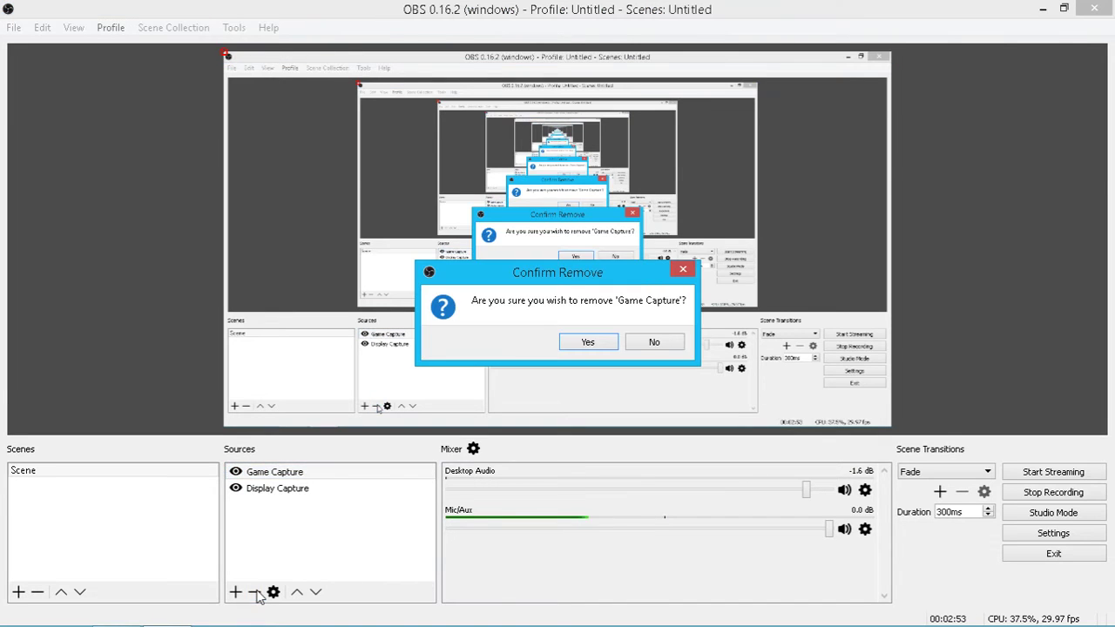
click(594, 344)
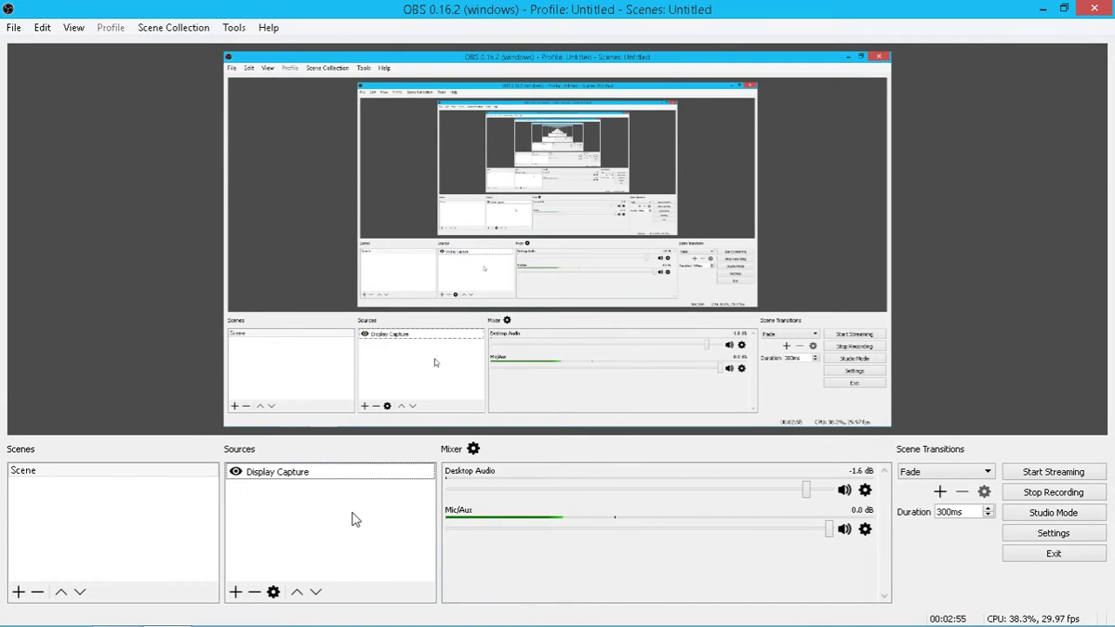
click(301, 473)
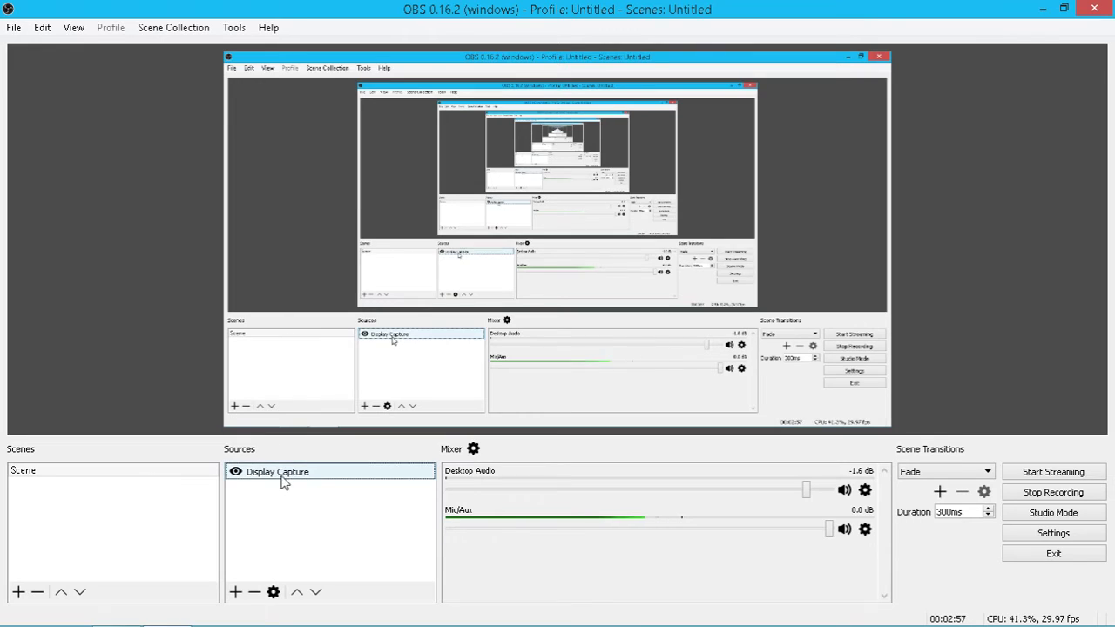
click(385, 495)
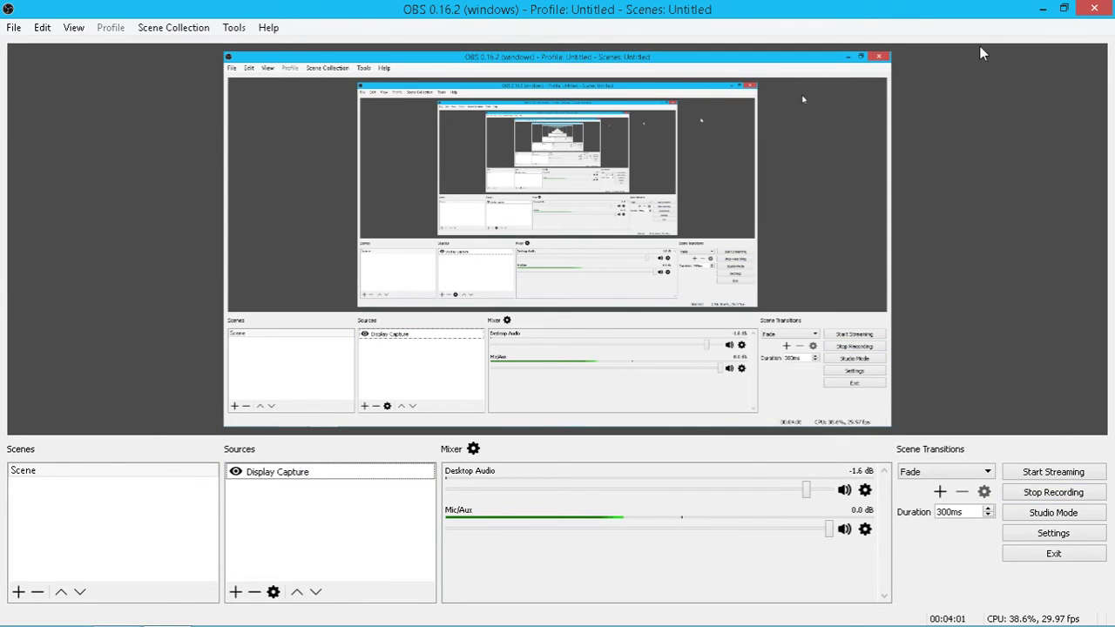
click(1043, 10)
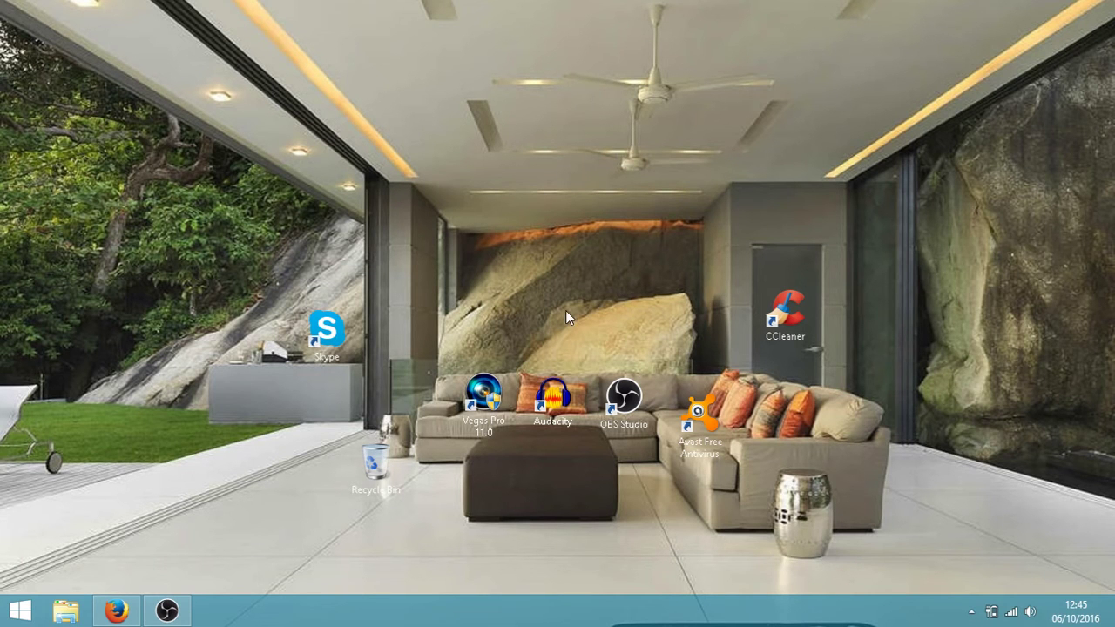
click(168, 611)
click(116, 611)
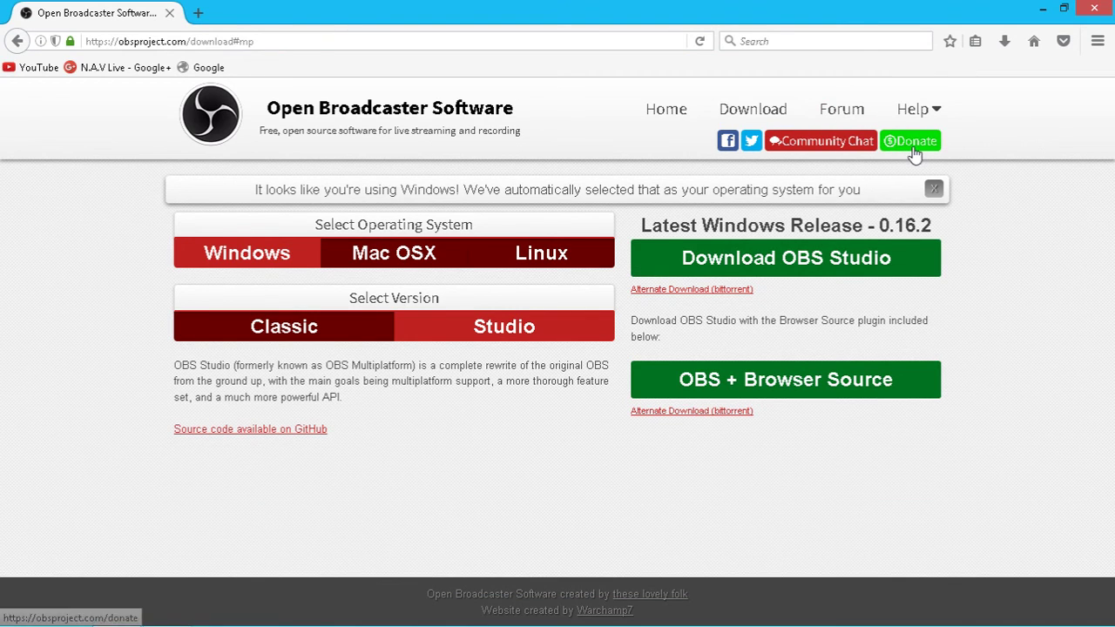
click(1042, 10)
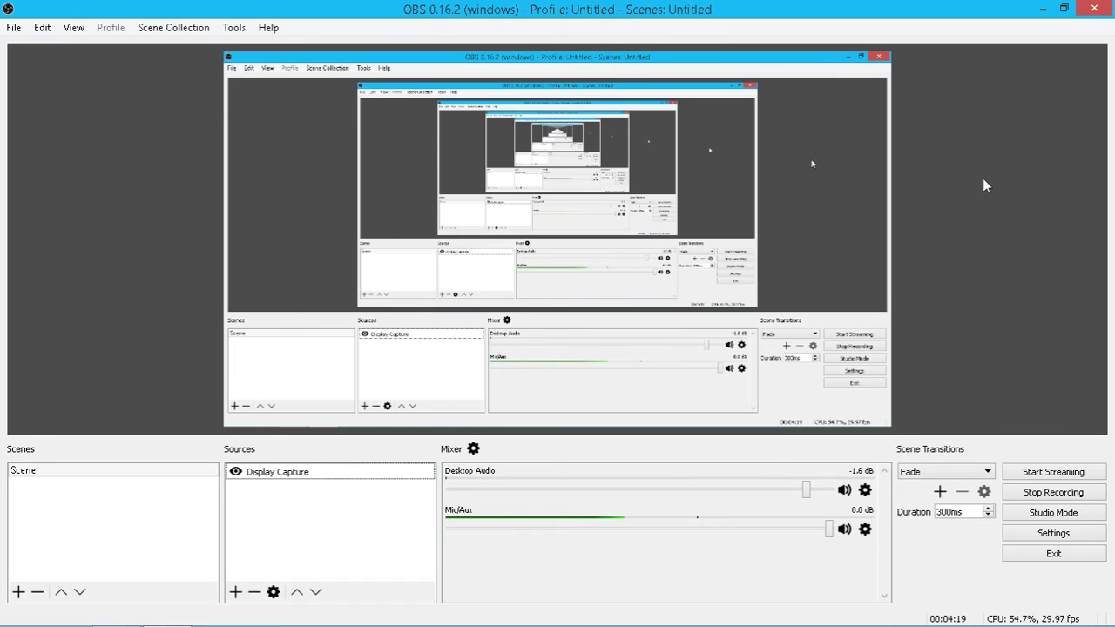
Minimize the OBS Studio window to reveal the Windows desktop icons
click(1042, 9)
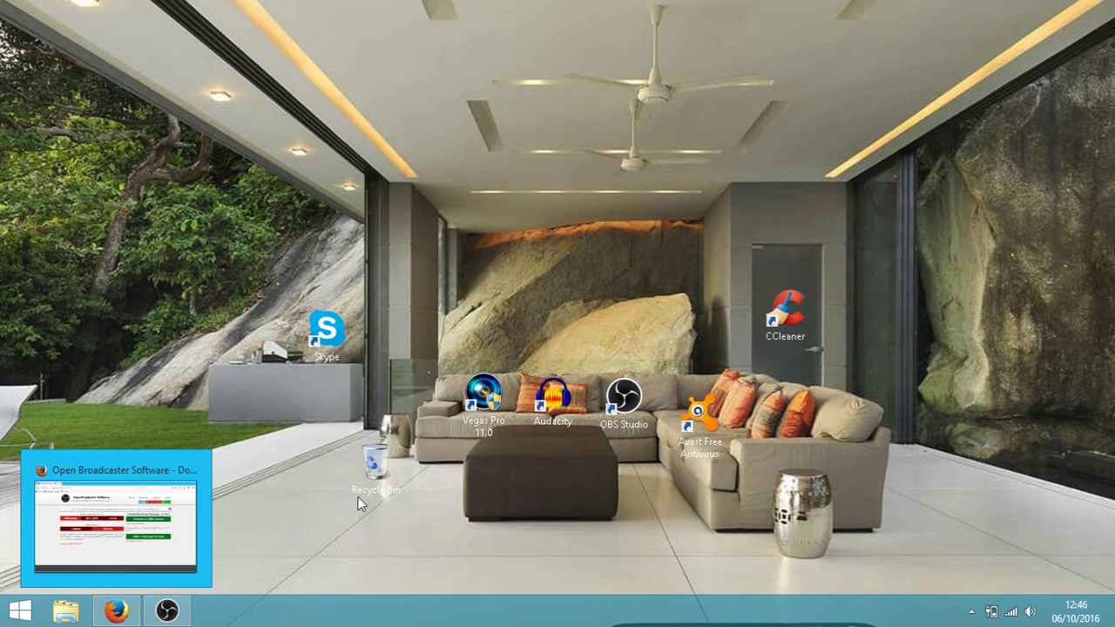
click(117, 610)
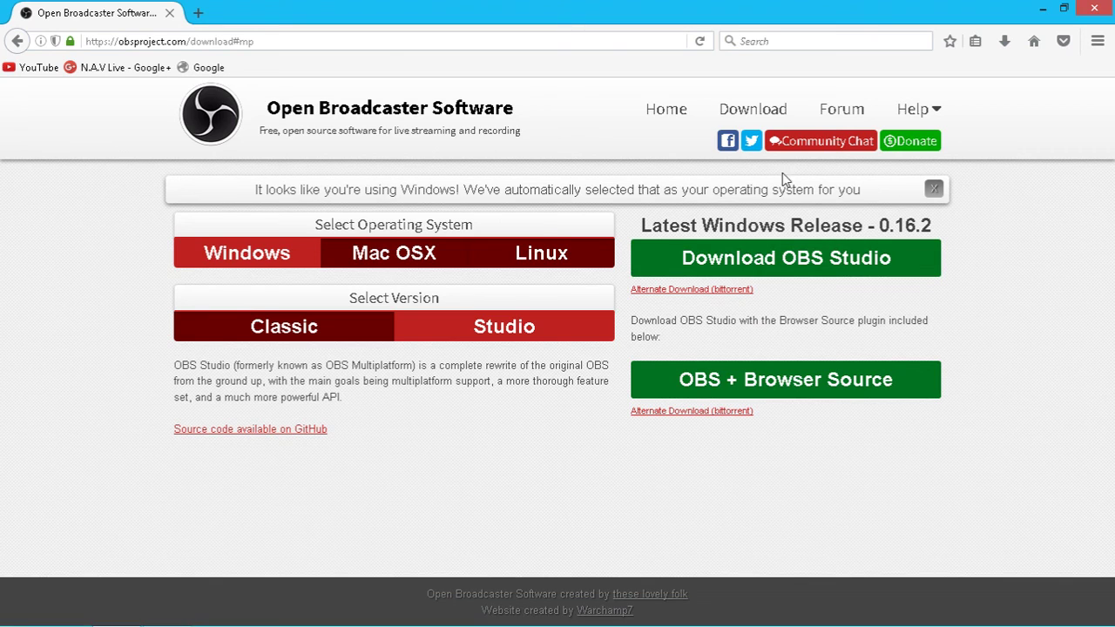
mouse_move(914, 122)
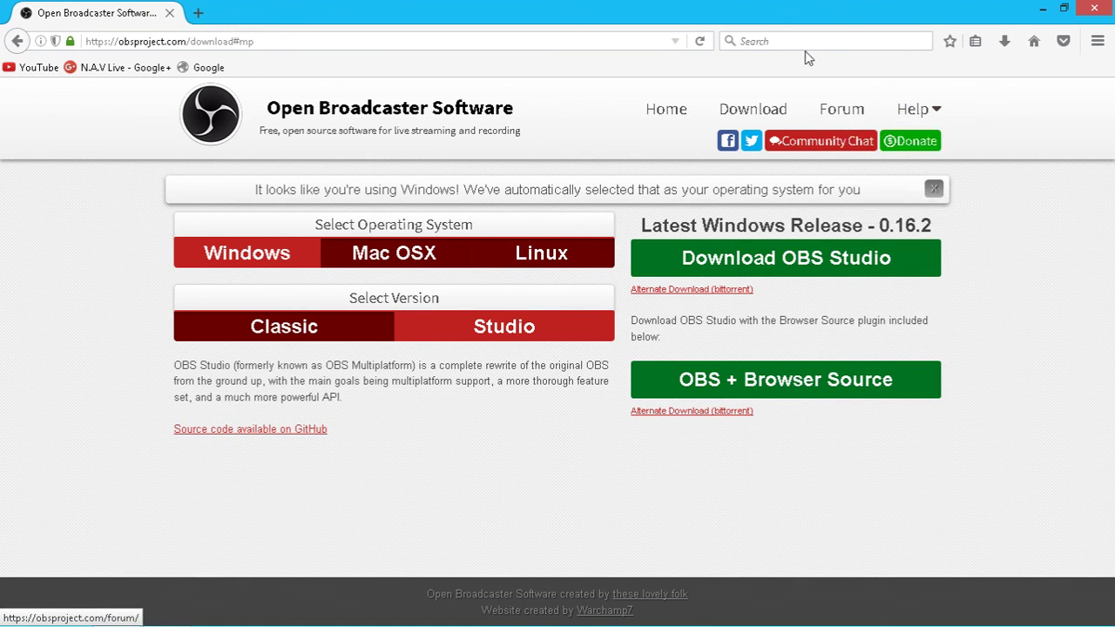
click(1043, 8)
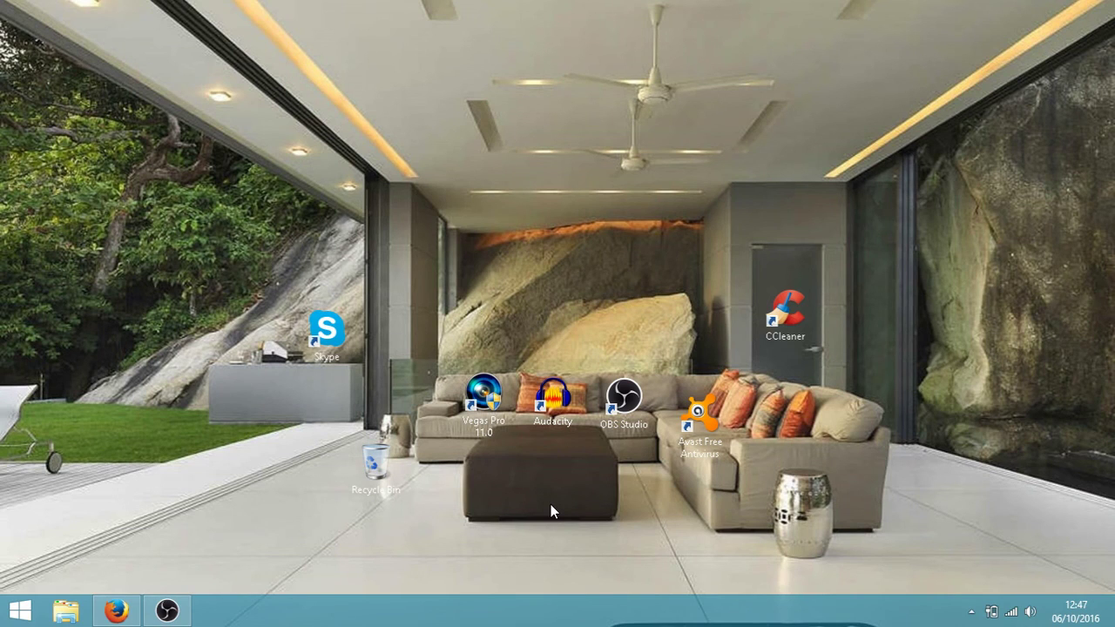